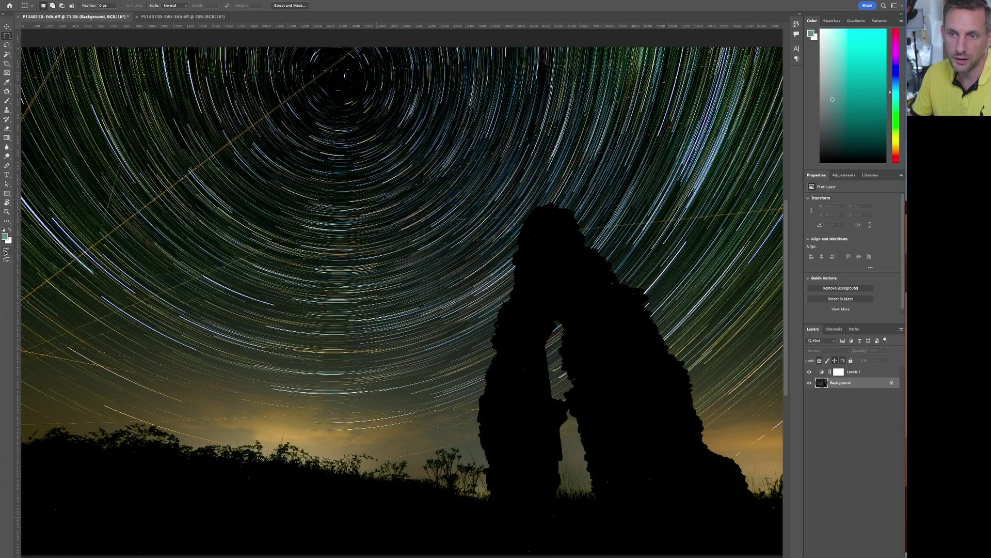
Enter Quick Mask mode and set up the Brush at about 80 px
click(6, 251)
double_click(6, 252)
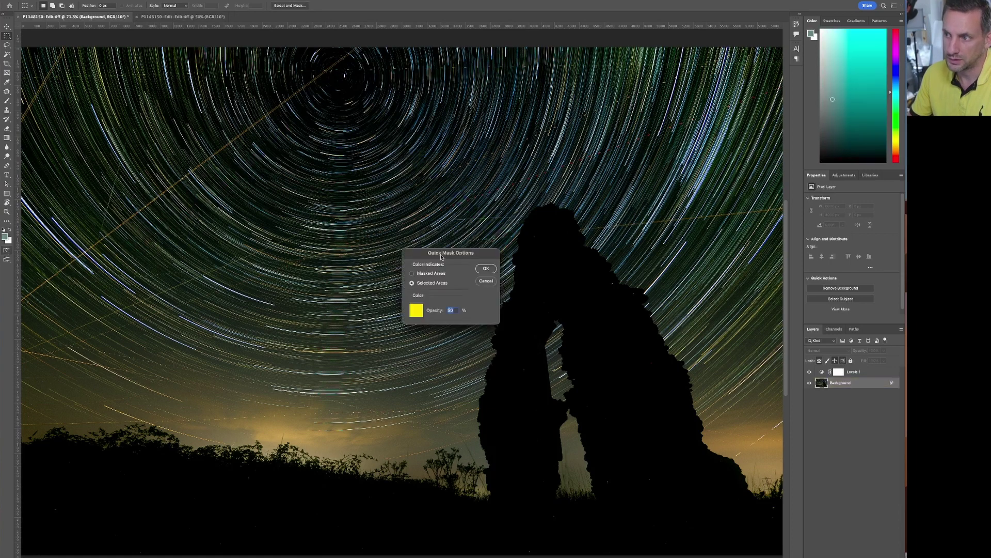
click(486, 268)
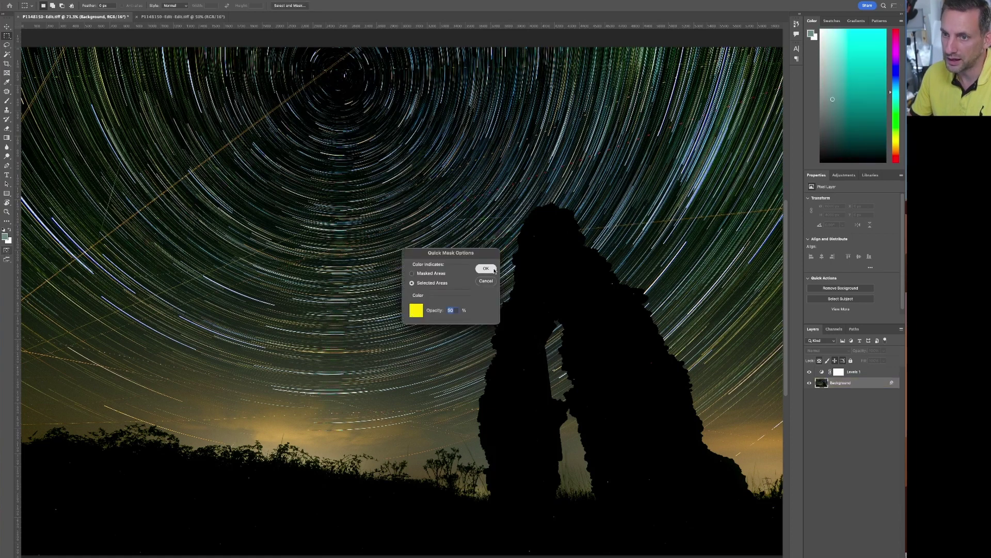
key(q)
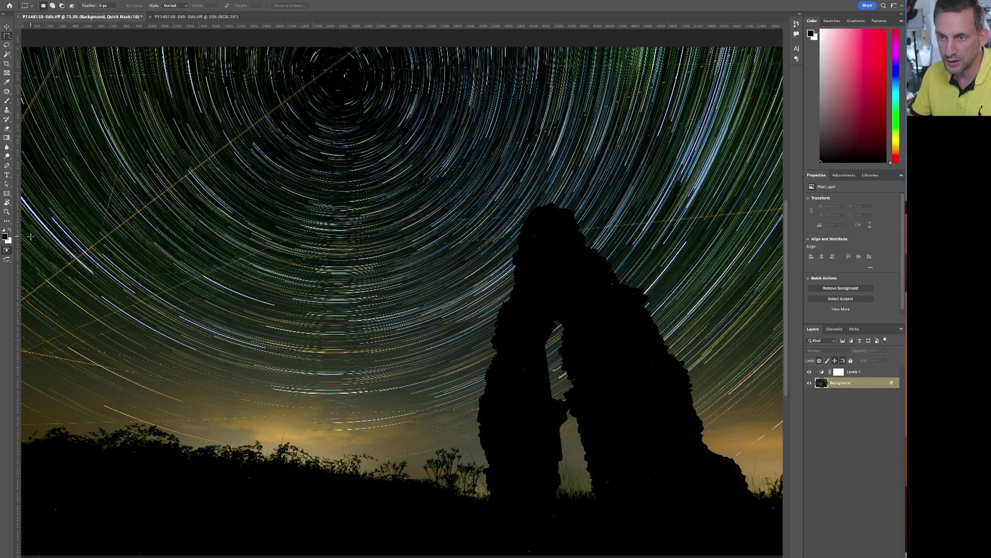
key(b)
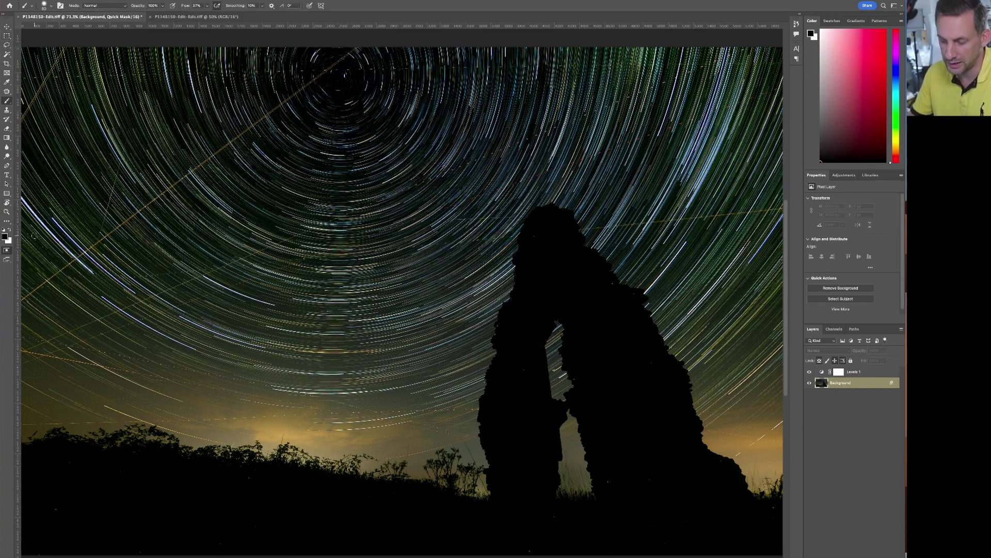
click(45, 6)
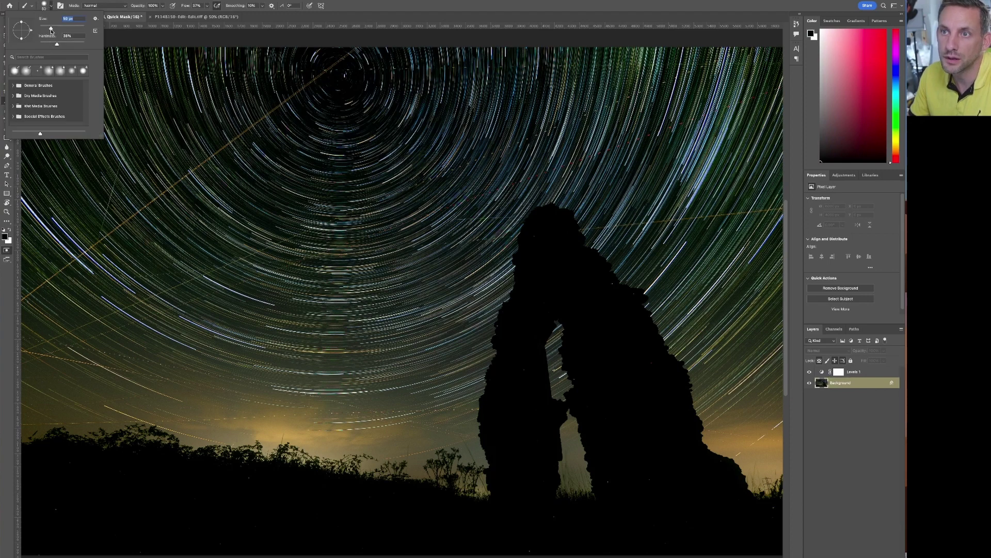
drag(50, 29, 53, 29)
click(46, 7)
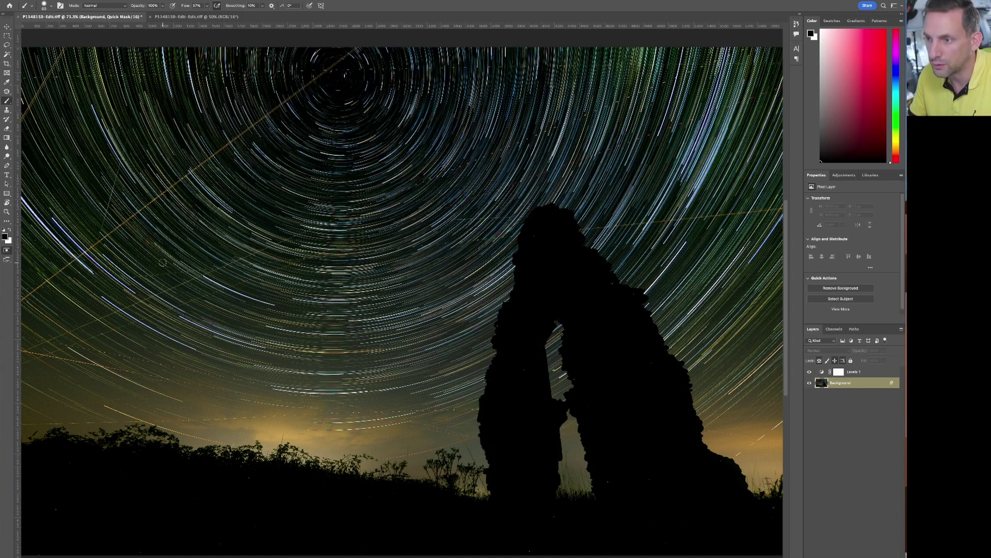
At 100% flow, mask the diagonal airplane trail on both sides of the arch, then make it a selection
drag(579, 228, 652, 222)
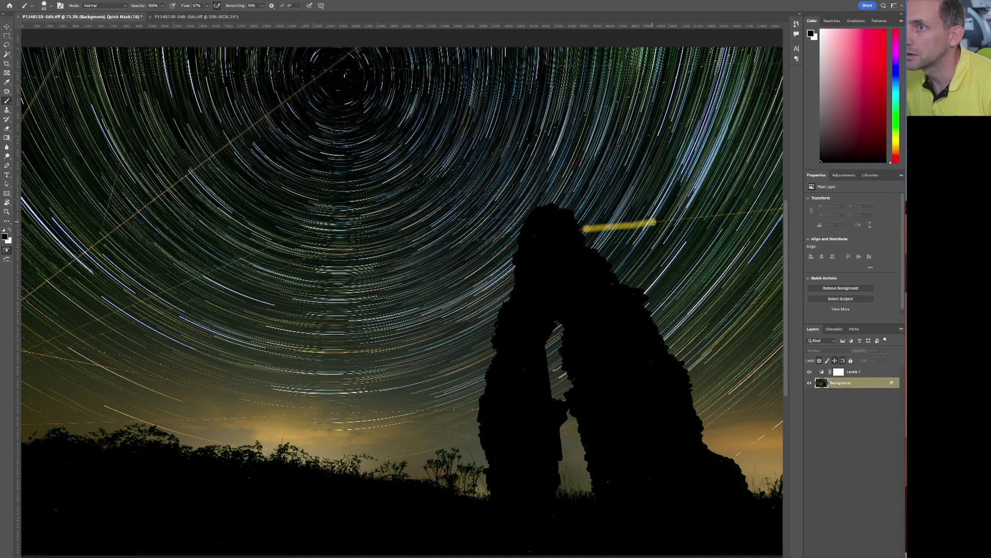
click(207, 5)
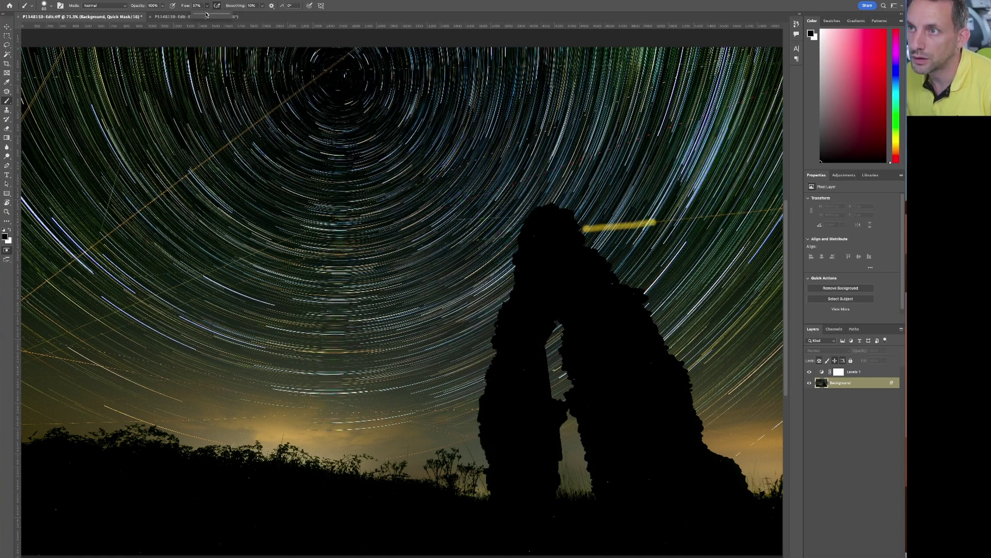
click(585, 228)
drag(624, 225, 784, 207)
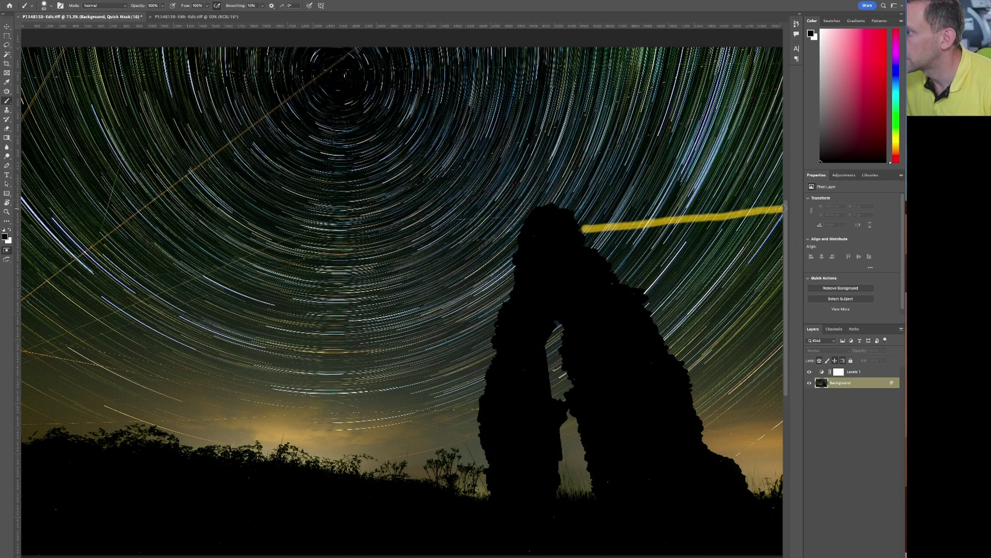
drag(516, 238, 17, 290)
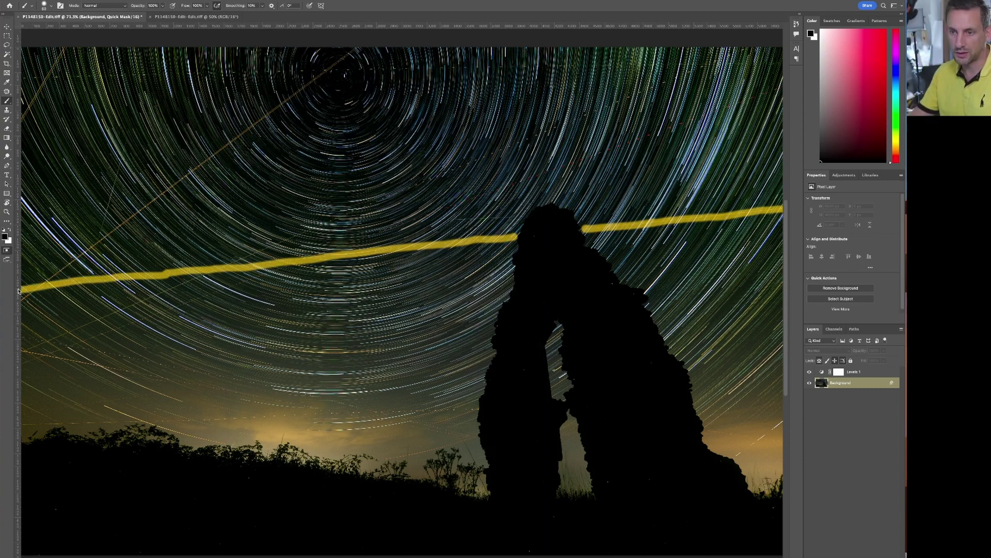
key(q)
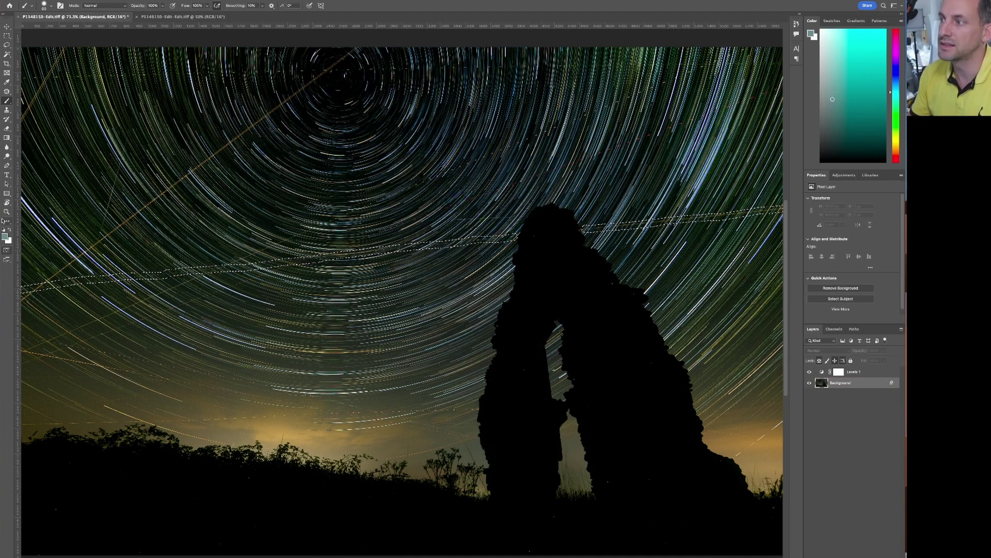
Fill the selected diagonal trail with Edit > Fill using Content-Aware contents
click(70, 1)
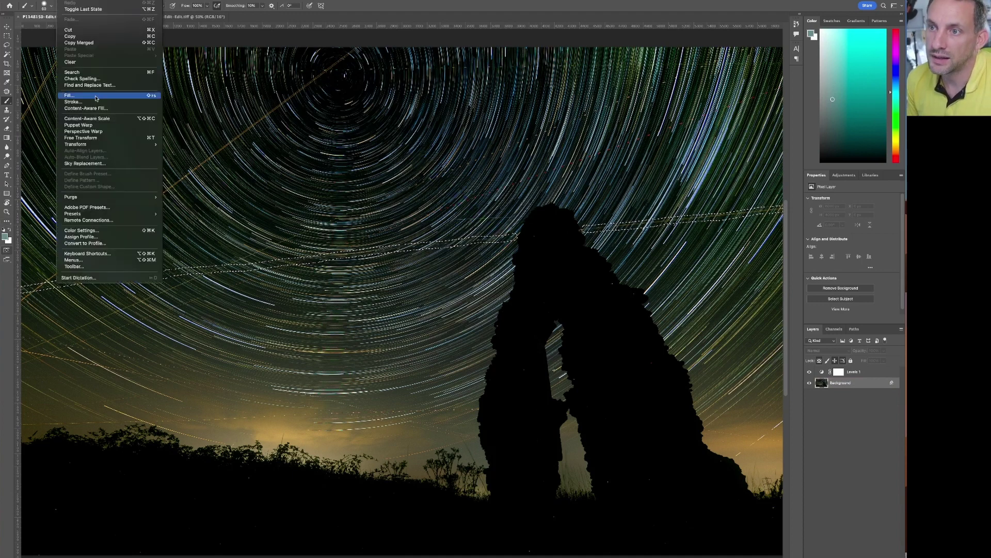
click(95, 96)
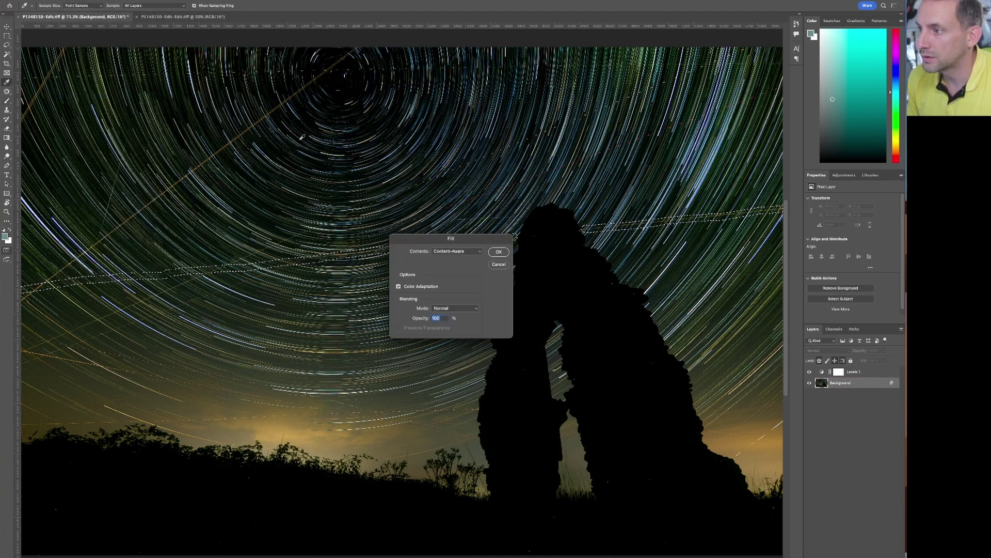
click(499, 252)
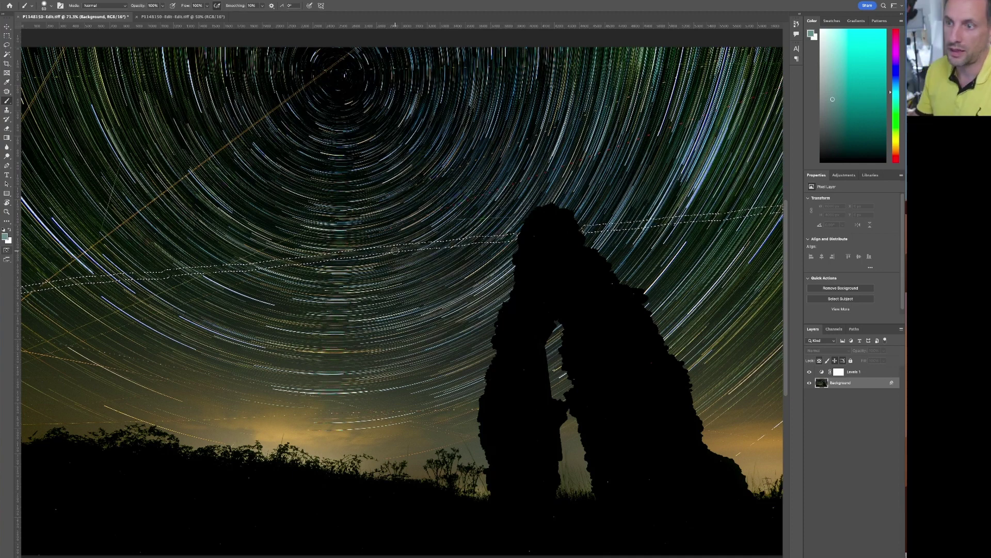
Clear the old selection, then mask the horizontal trail along the top and convert it to a selection
click(6, 36)
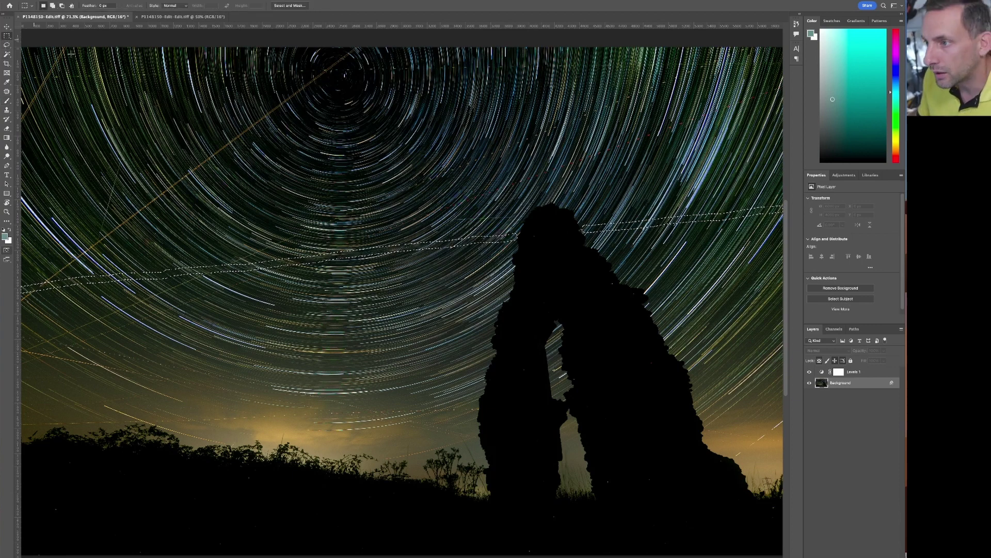
key(super+d)
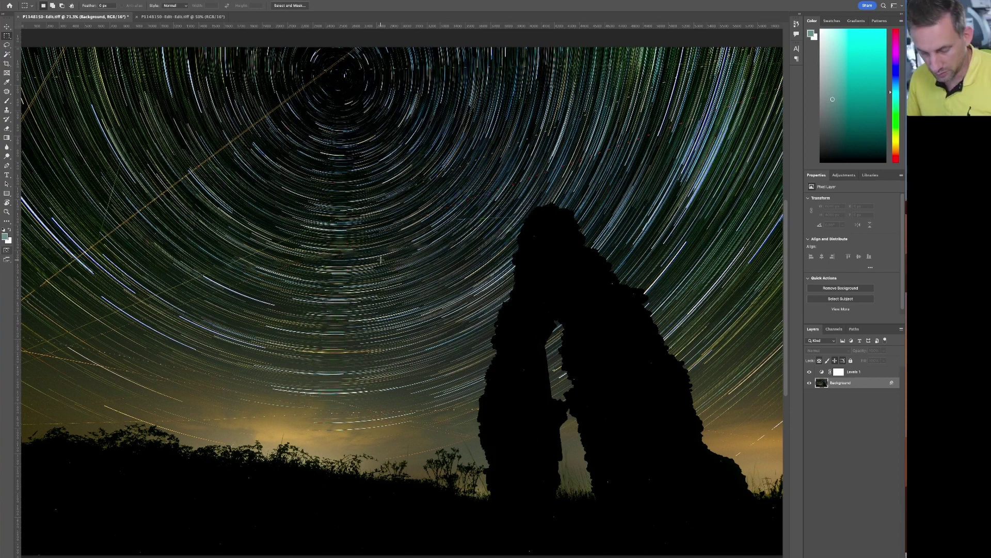
key(d)
key(q)
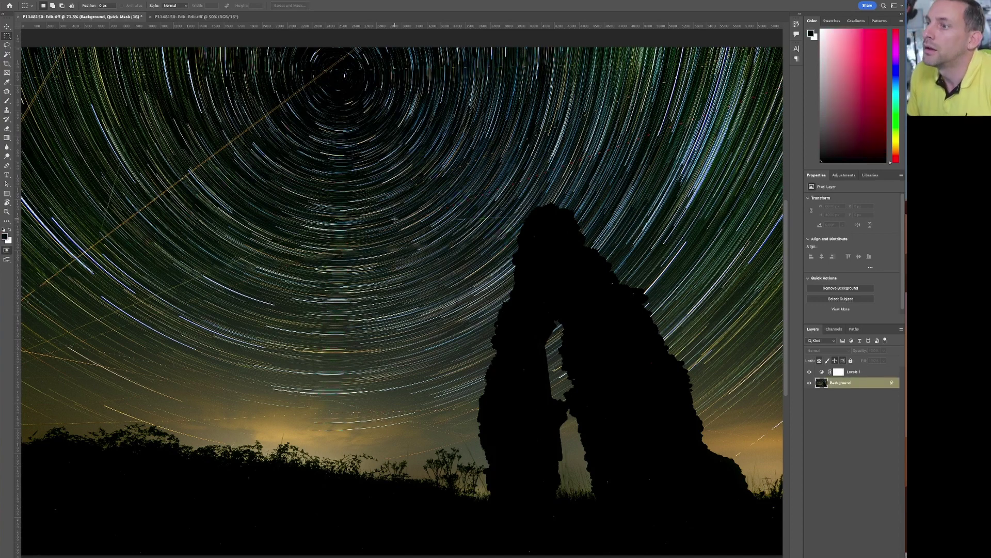
key(b)
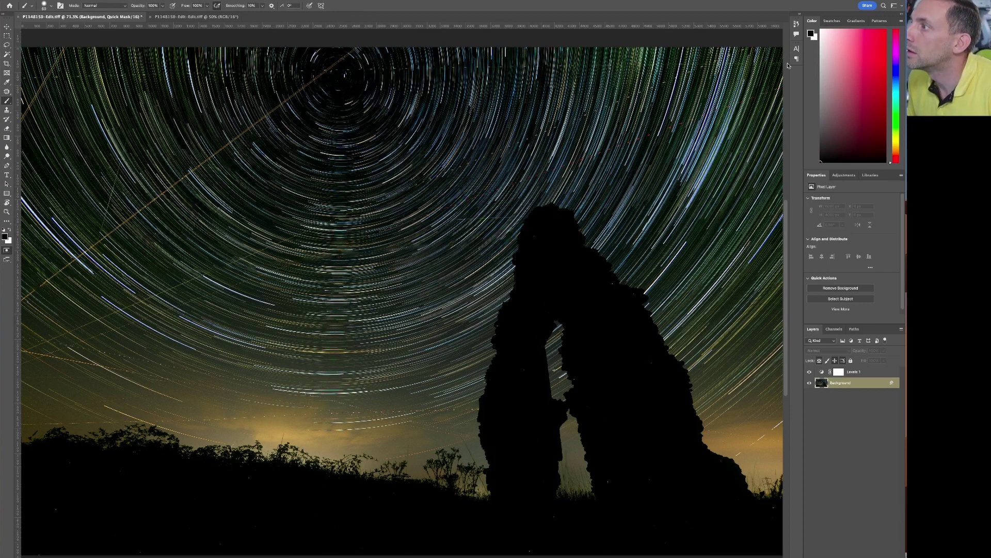
drag(783, 63, 17, 76)
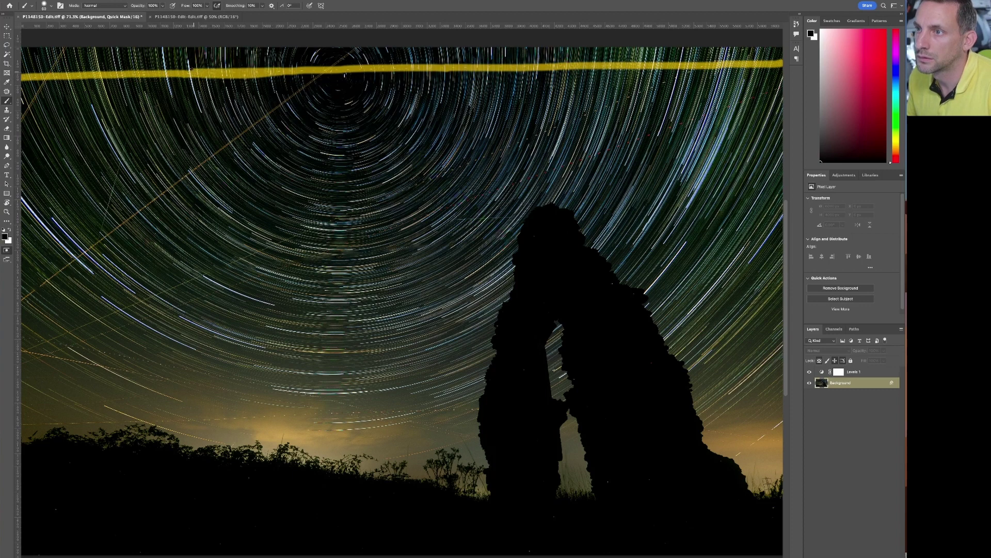
key(q)
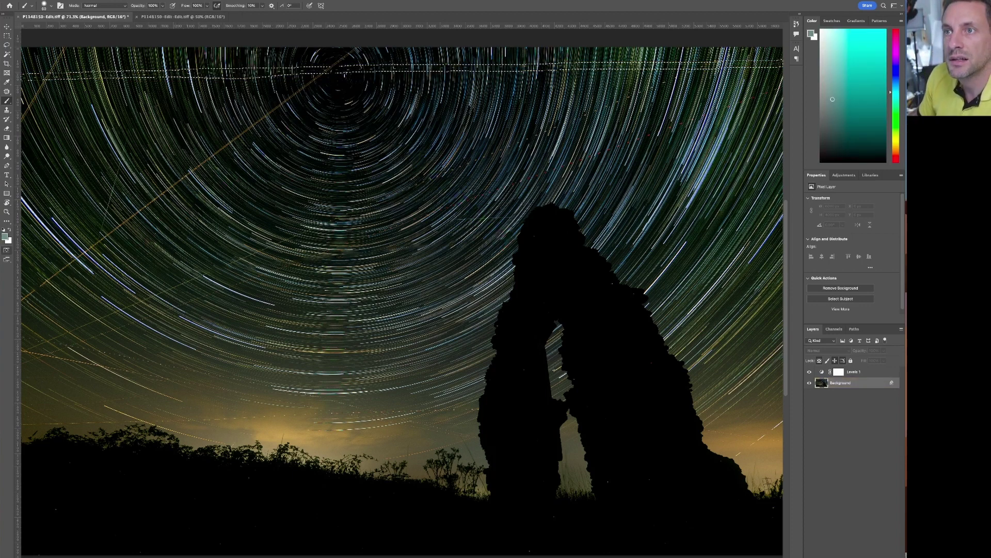
Content-Aware fill the selected top trail via Edit > Fill, then deselect
click(67, 1)
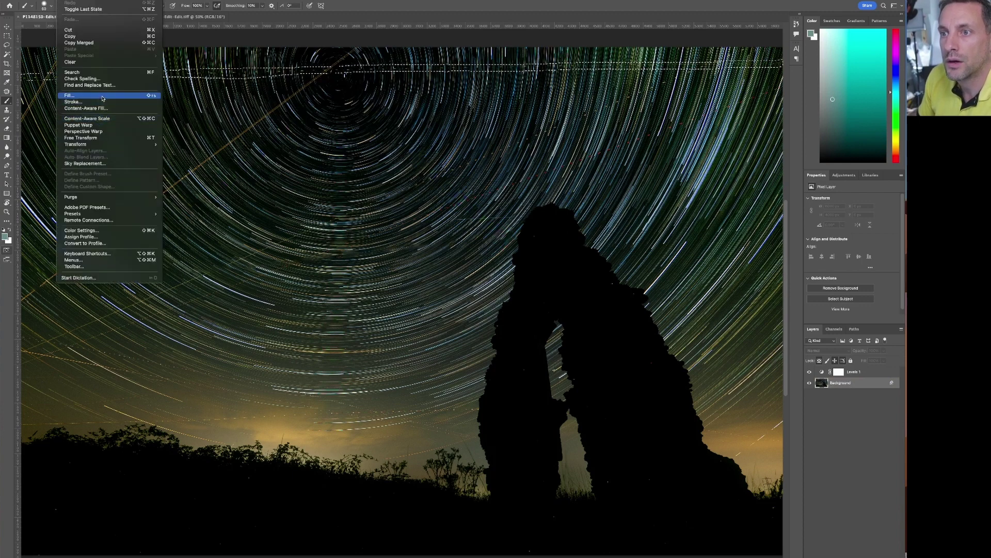
click(83, 95)
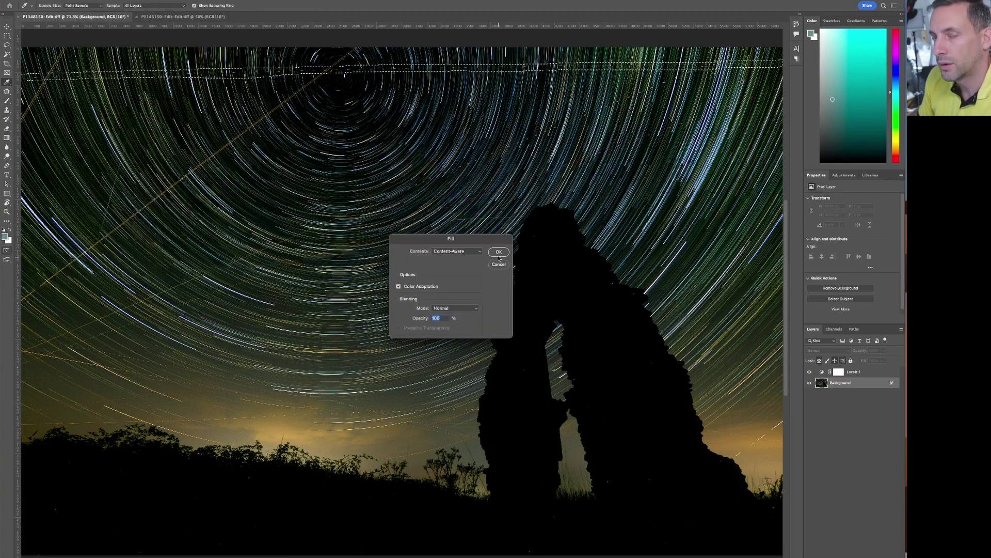
click(499, 252)
key(b)
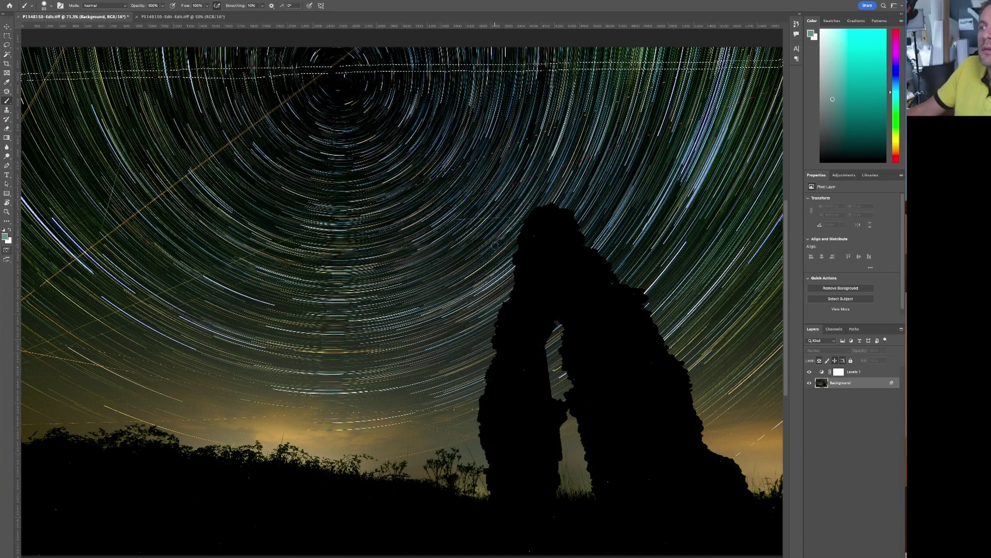
click(7, 36)
key(ctrl+d)
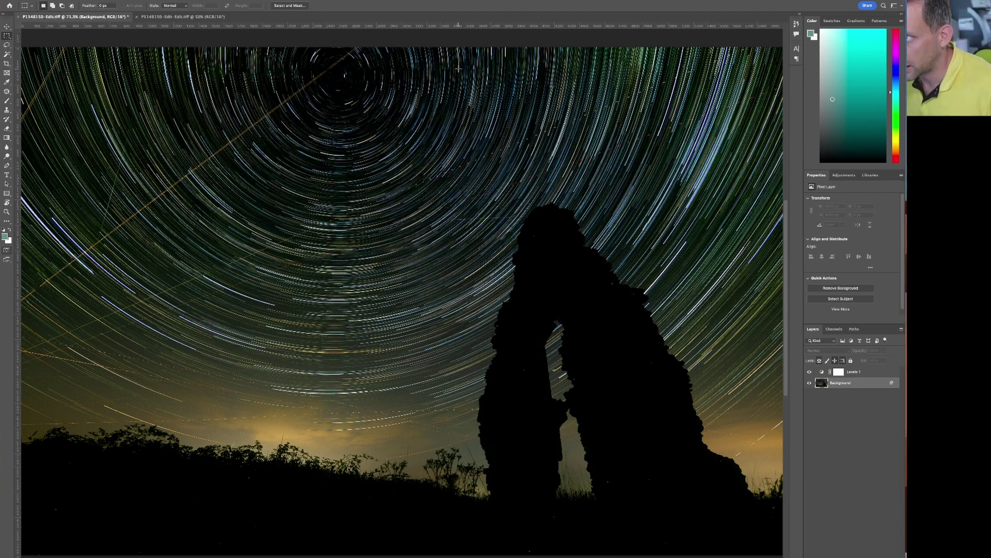
key(s)
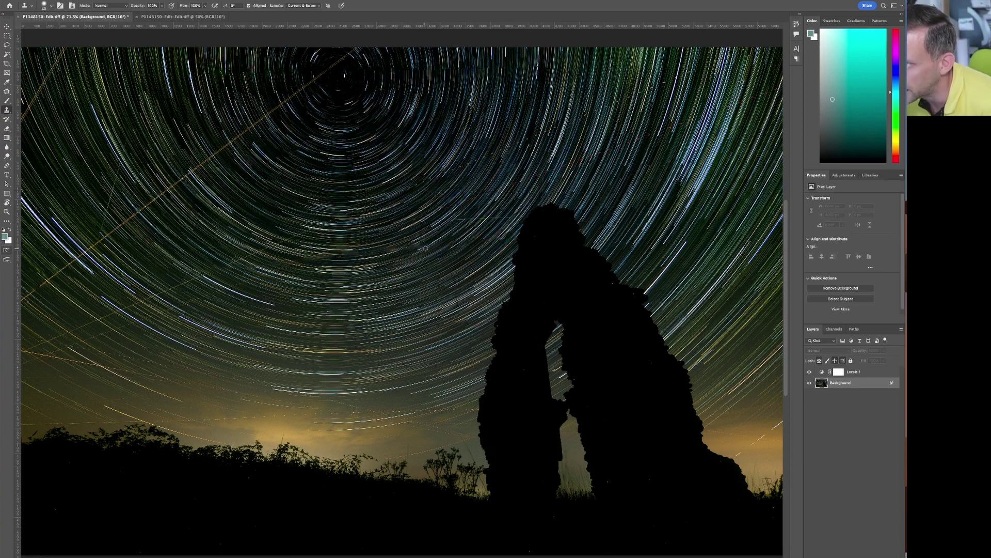
click(162, 0)
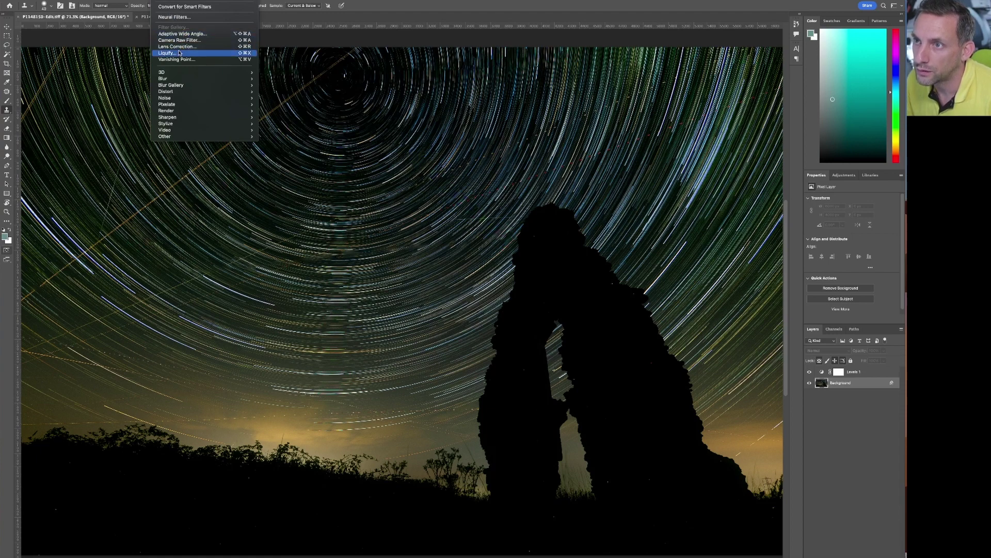
click(327, 165)
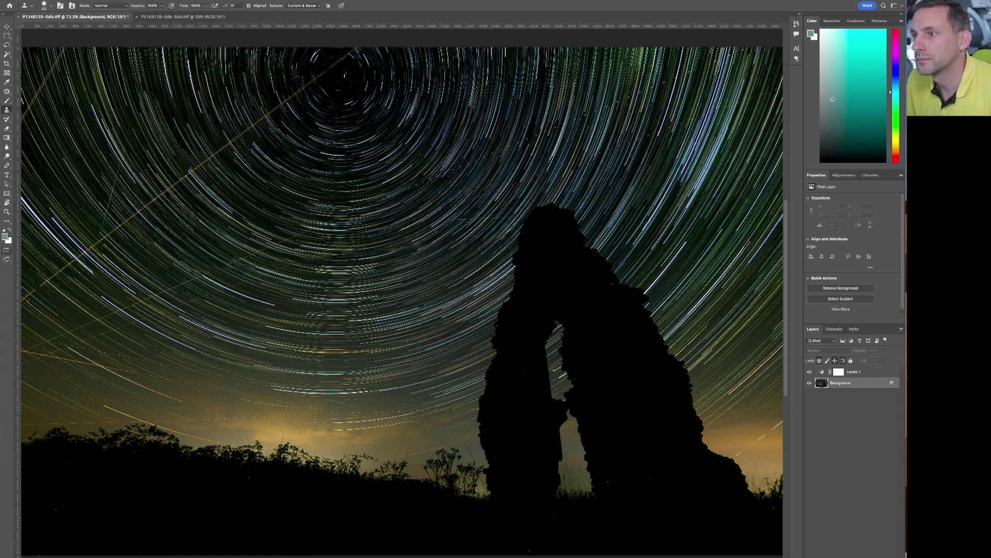
key(ctrl+shift+x)
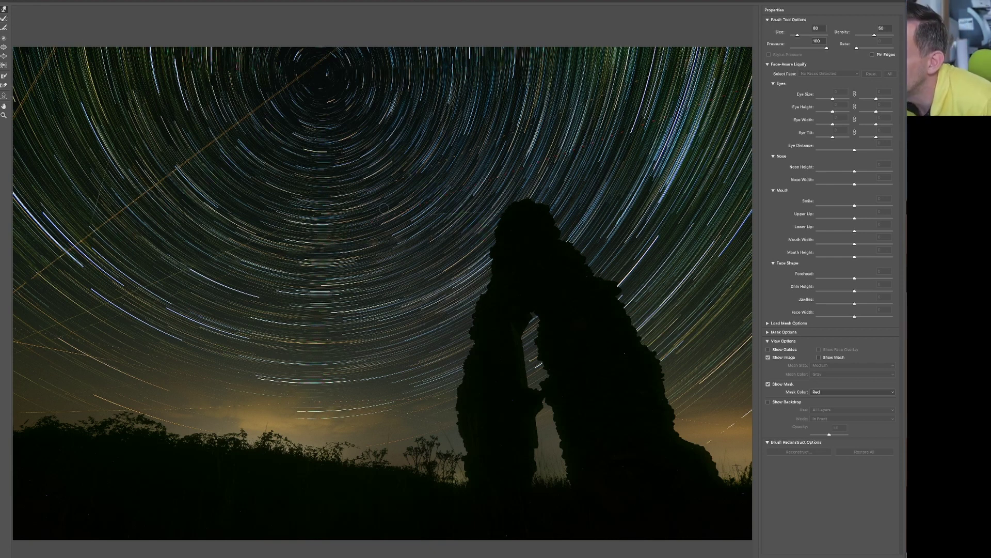
key(bracketright)
key(bracketright)
key(bracketright)
key(bracketright)
key(bracketright)
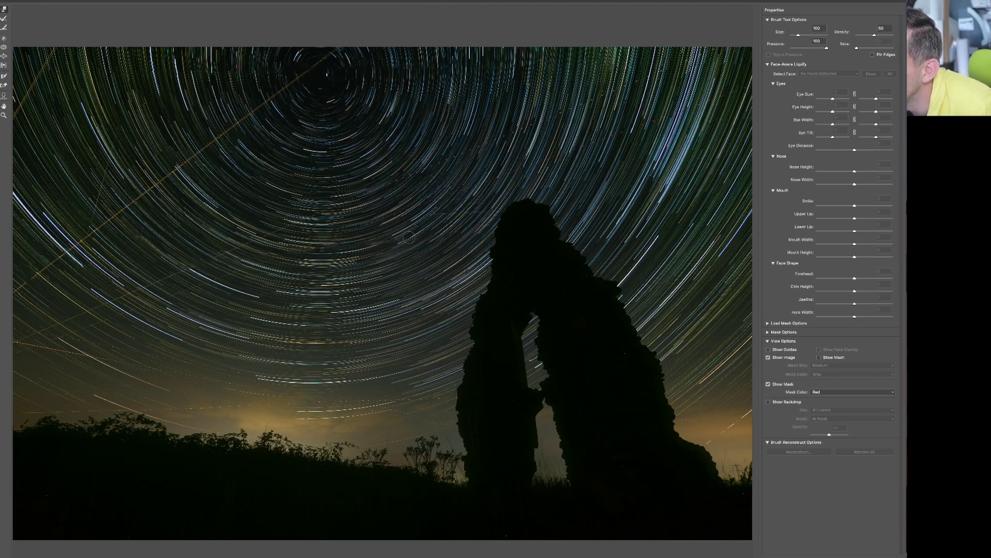
click(408, 236)
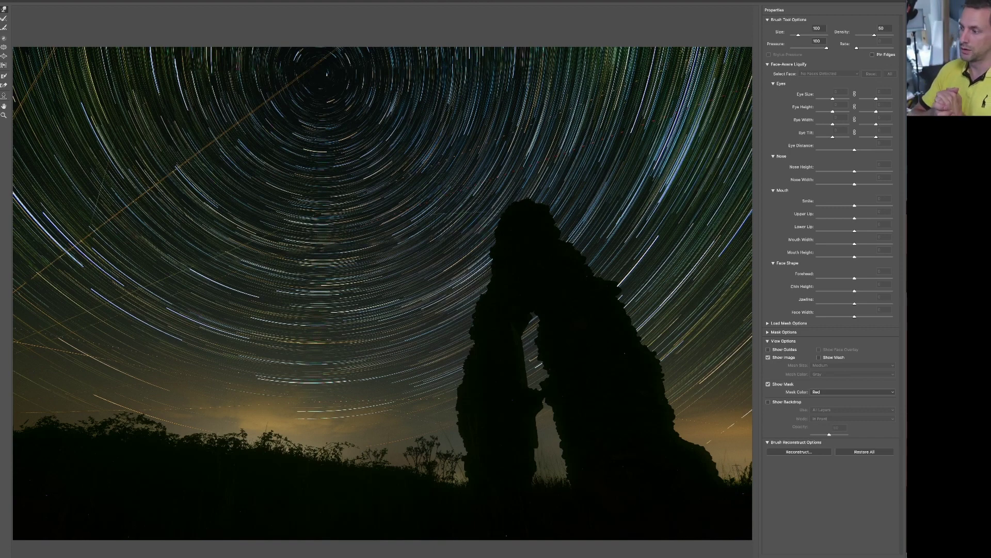
key(Return)
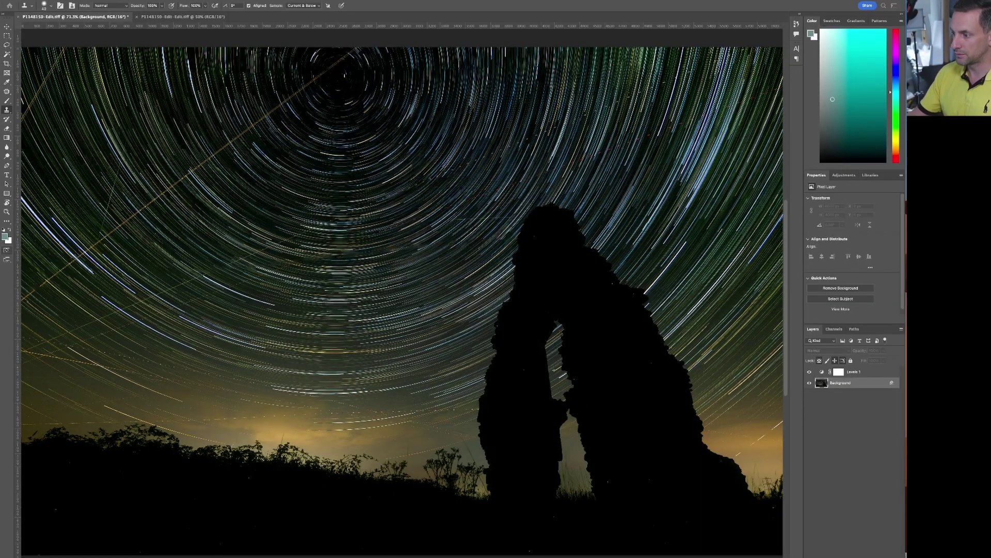
Switch to P1148150-Edit-Edit.tiff, view it at 100%, then zoom out to 66.7%
click(187, 17)
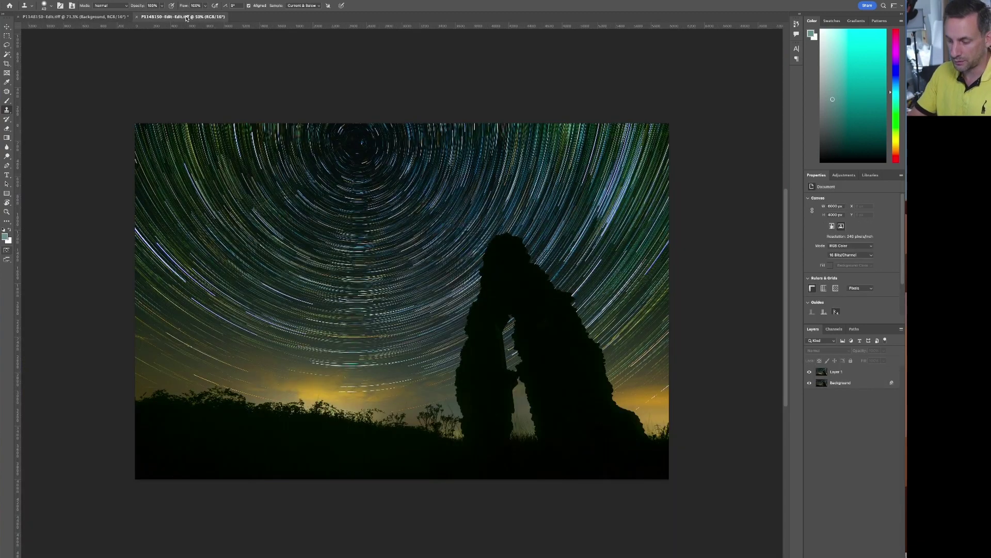
key(super+minus)
key(super+0)
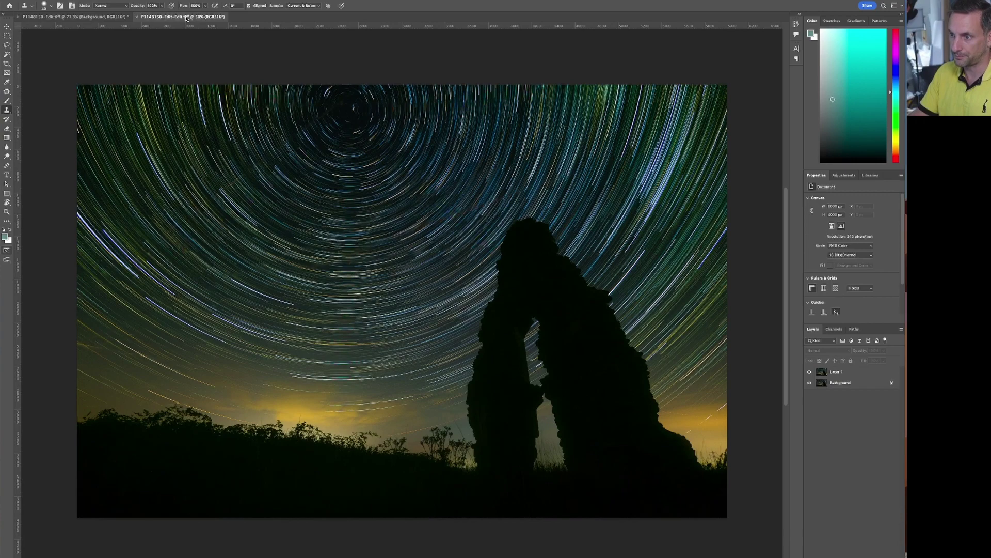
key(super+1)
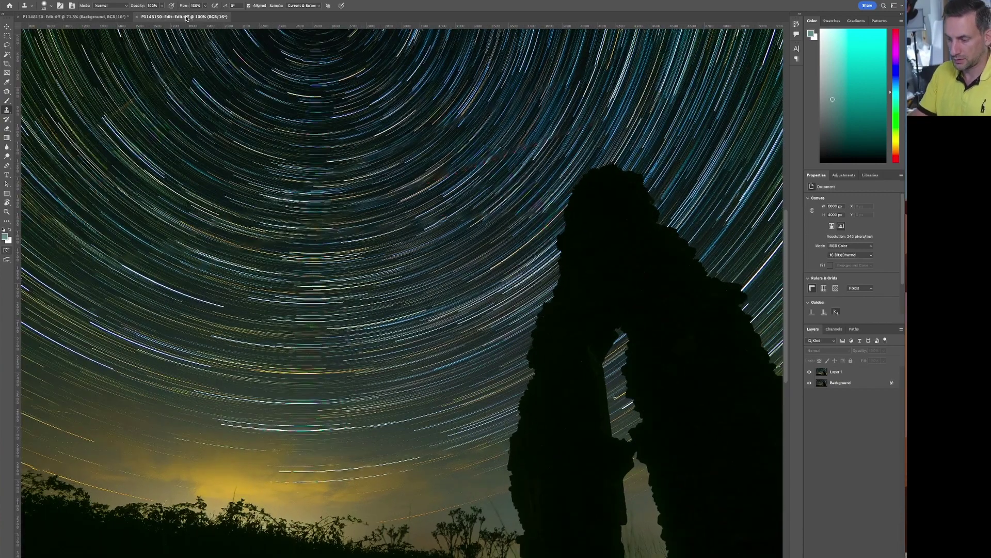
key(super+minus)
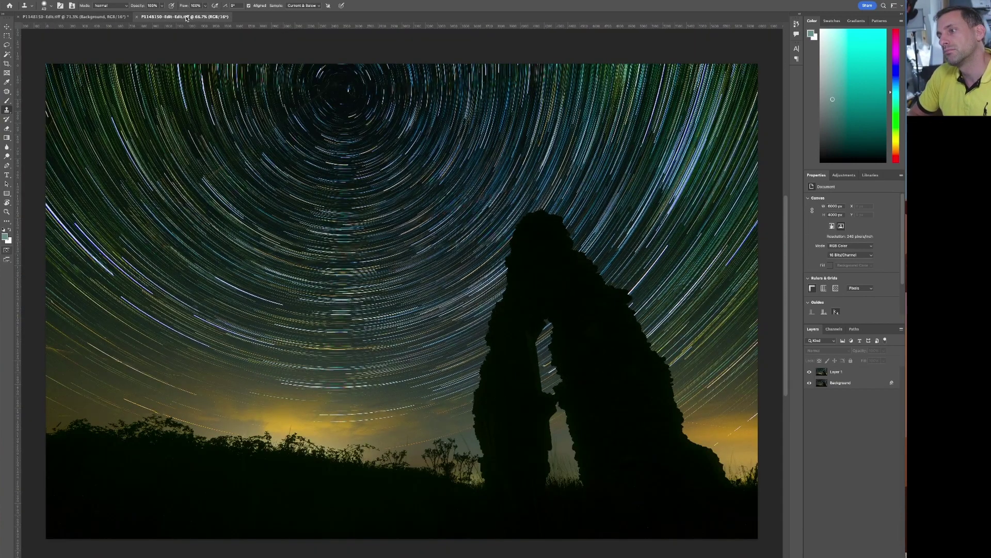